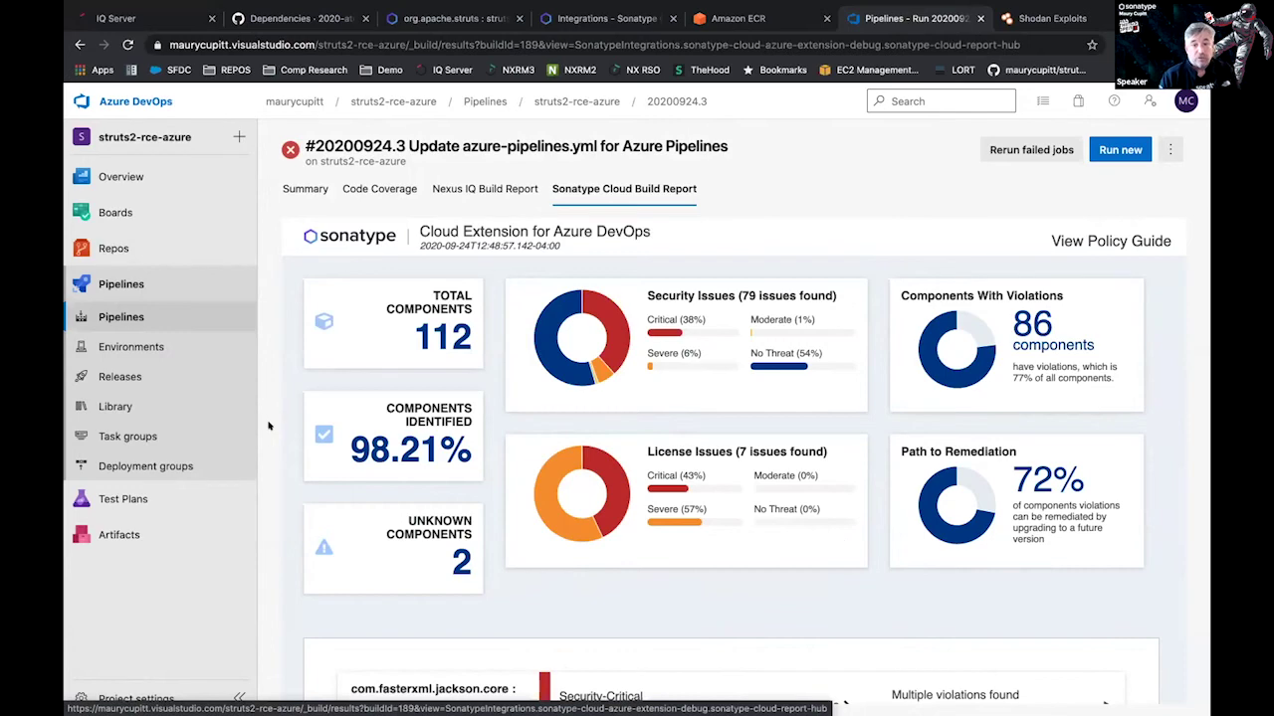
scroll(390, 548, "down", 4)
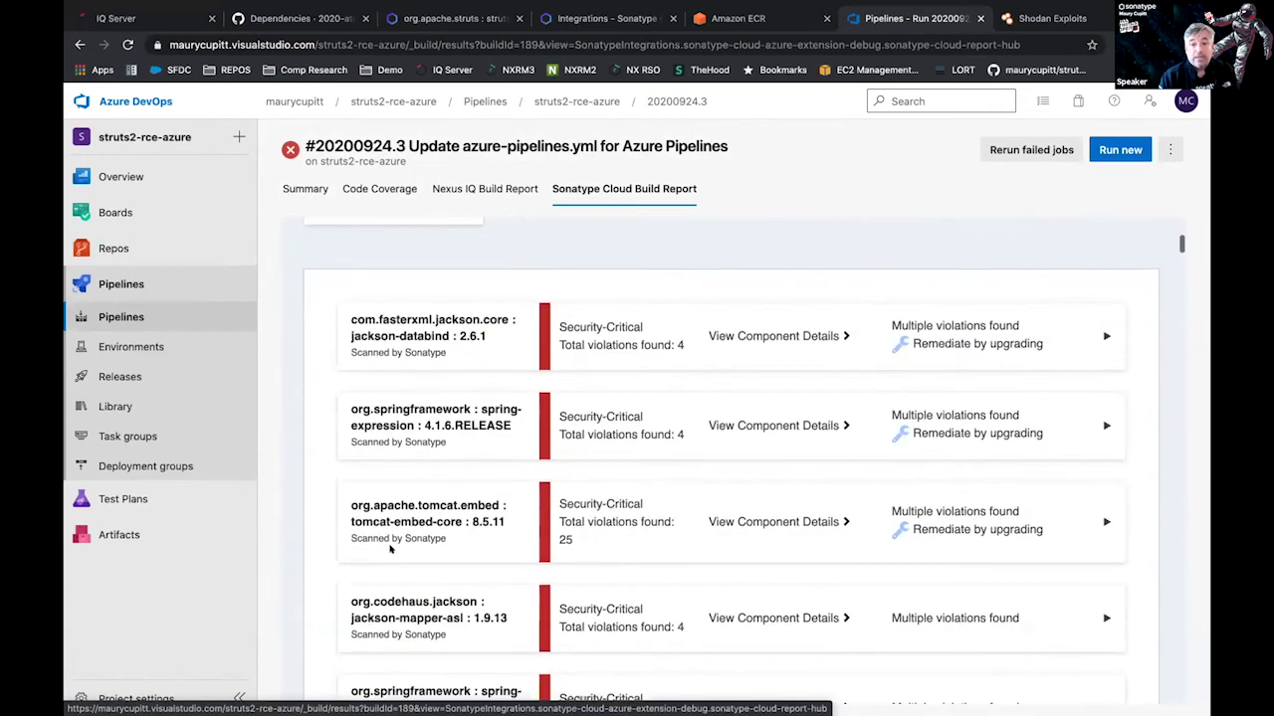
scroll(477, 423, "down", 4)
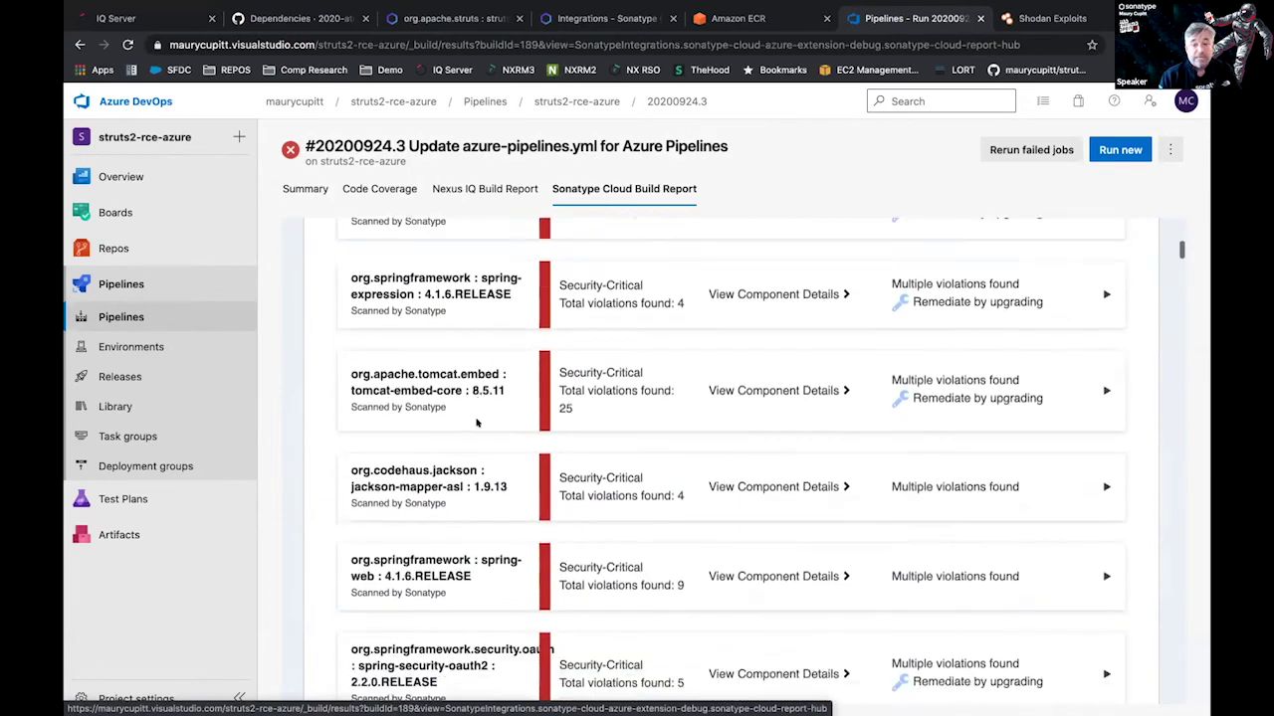
scroll(477, 423, "down", 1)
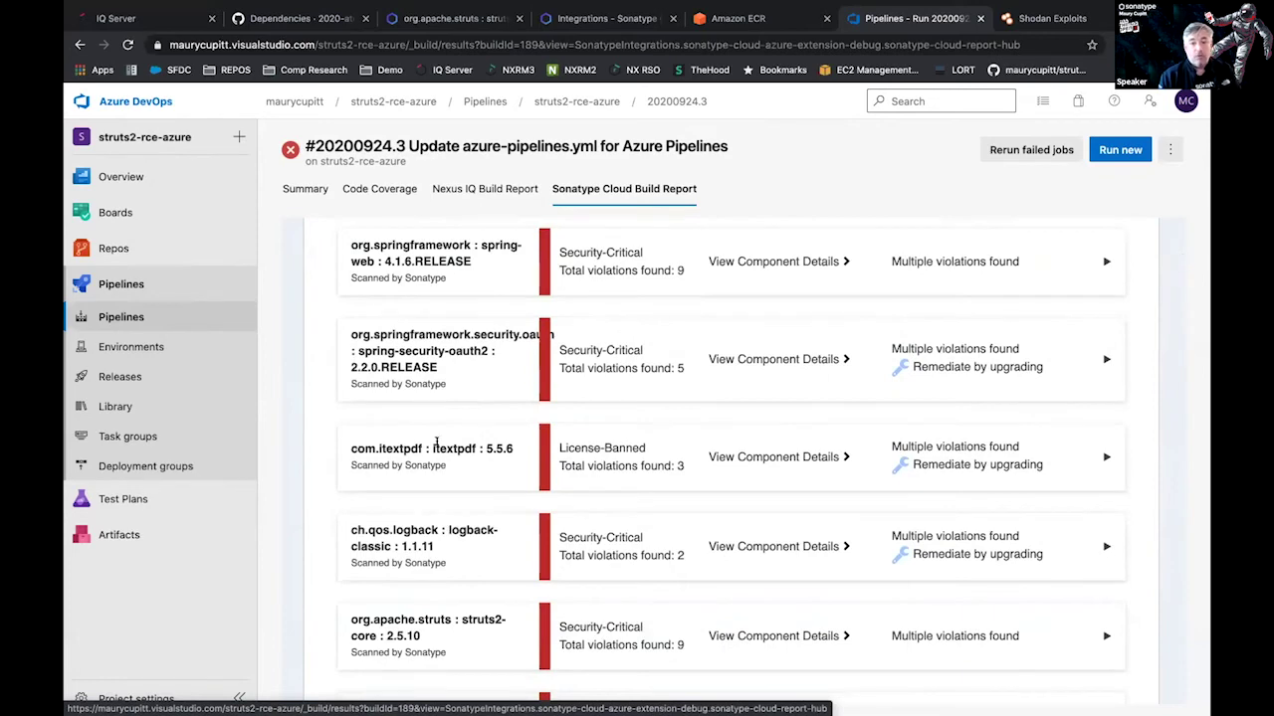
scroll(477, 284, "up", 7)
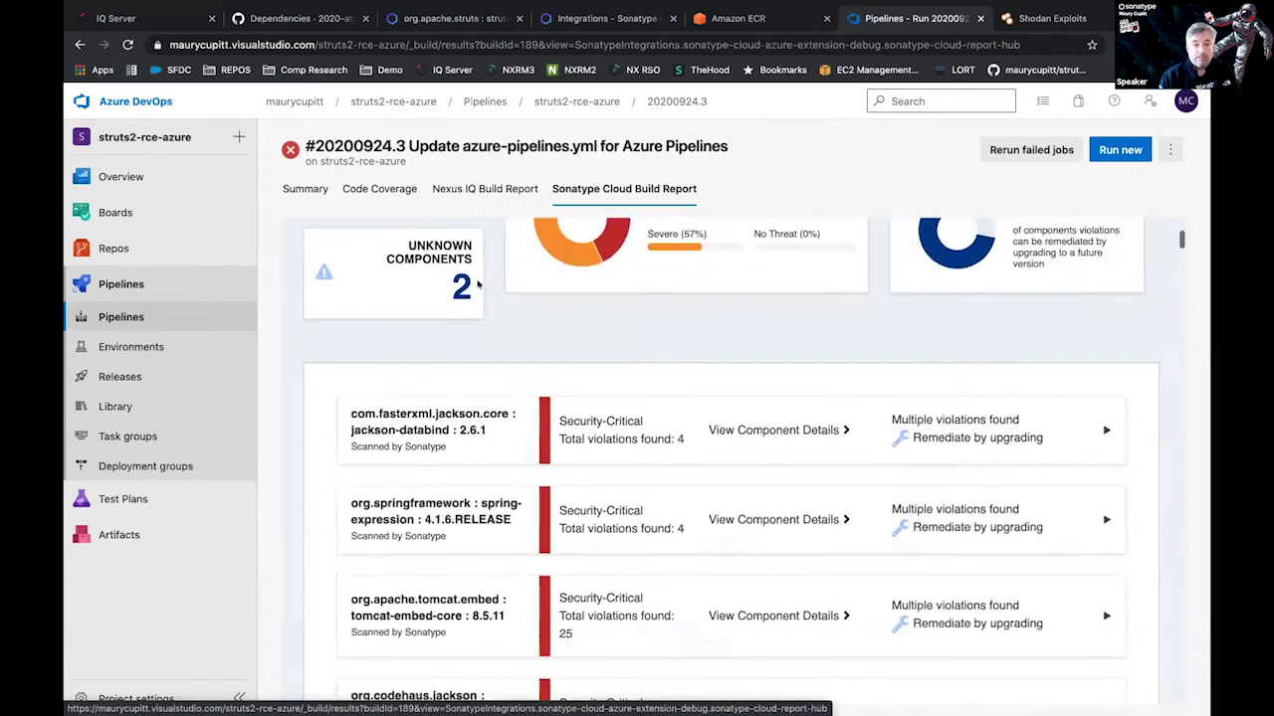
scroll(483, 269, "up", 1)
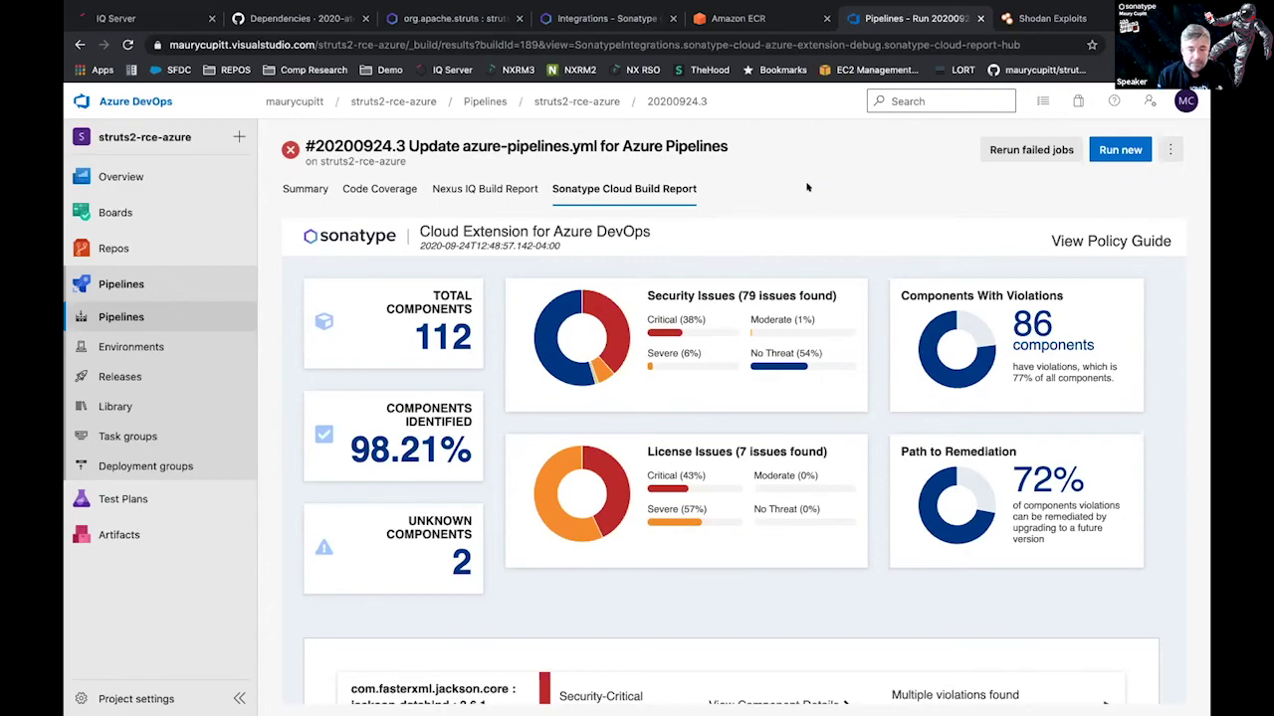
Show the EVERYWHERE slide, then move to Eclipse showing struts2-core 2.5.10 with 2.5.22 recommended.
key("ctrl+Right")
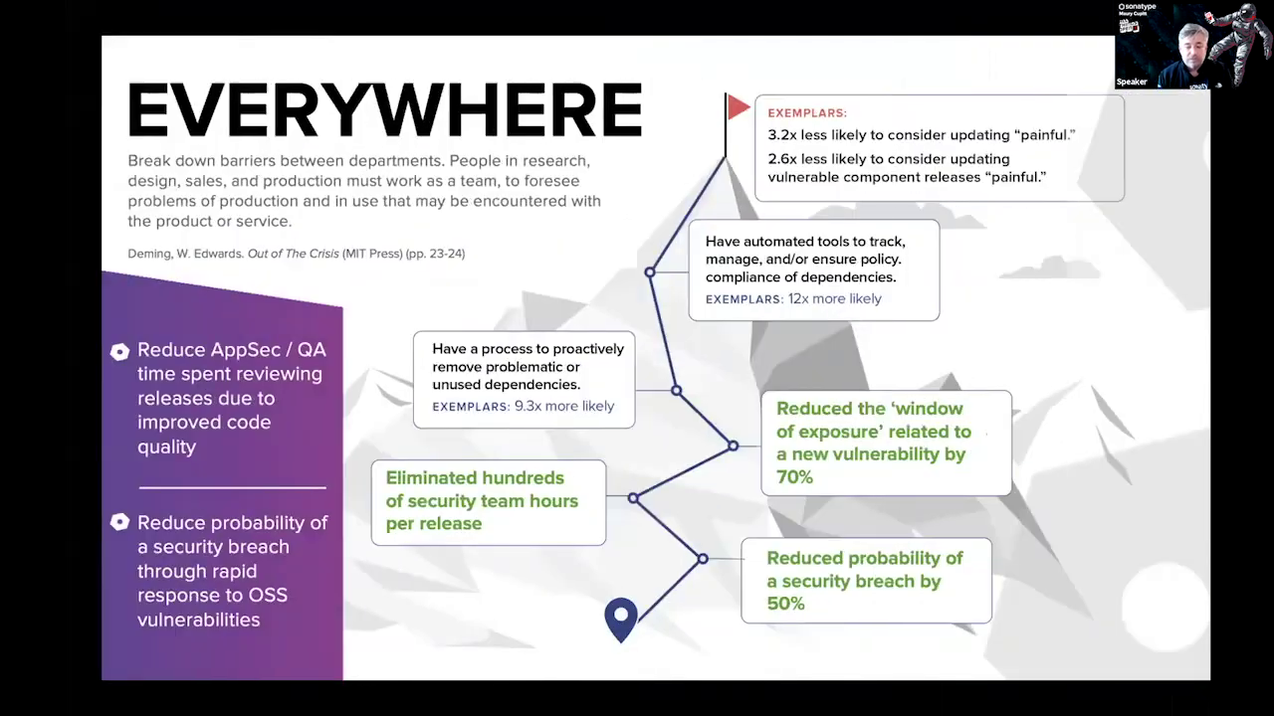
key("ctrl+Right")
key("ctrl+Right")
key("ctrl+Right")
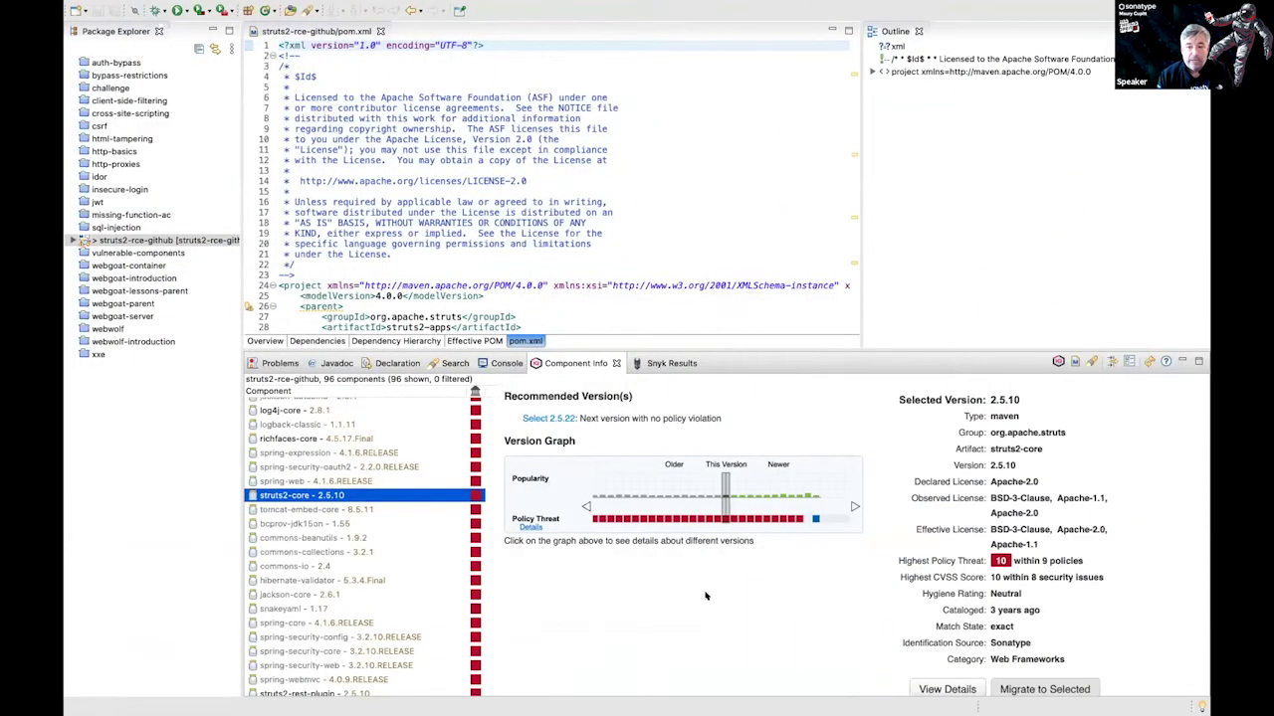
Expand struts2-core's policy threat breakdown by security, license and quality, then return to the Azure DevOps report.
left_click(530, 528)
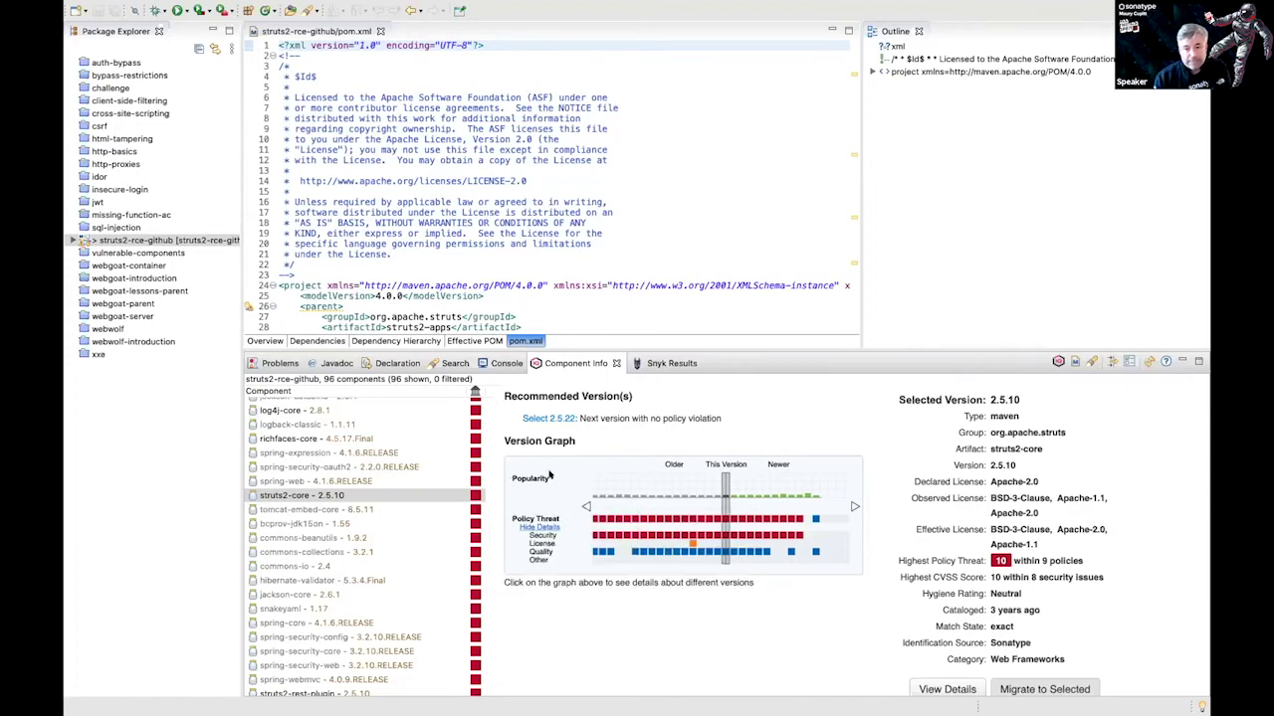
key("ctrl+Left")
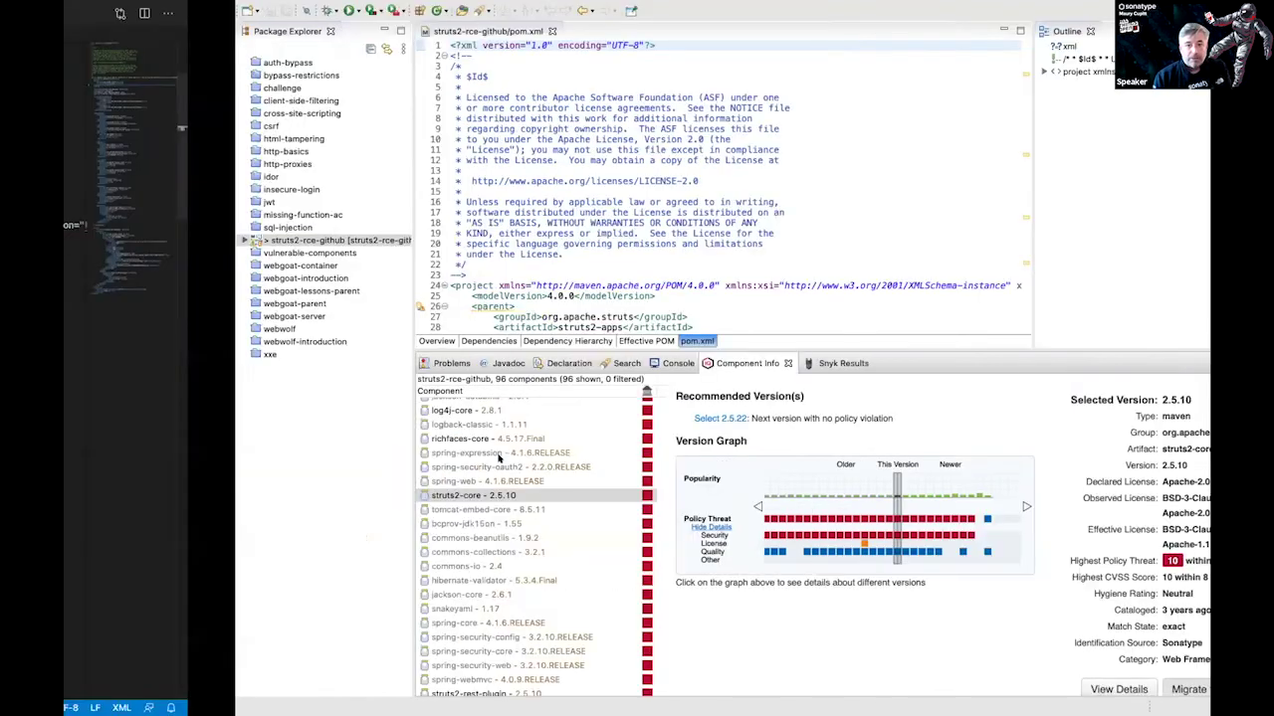
key("ctrl+Left")
key("ctrl+Left")
key("ctrl+Left")
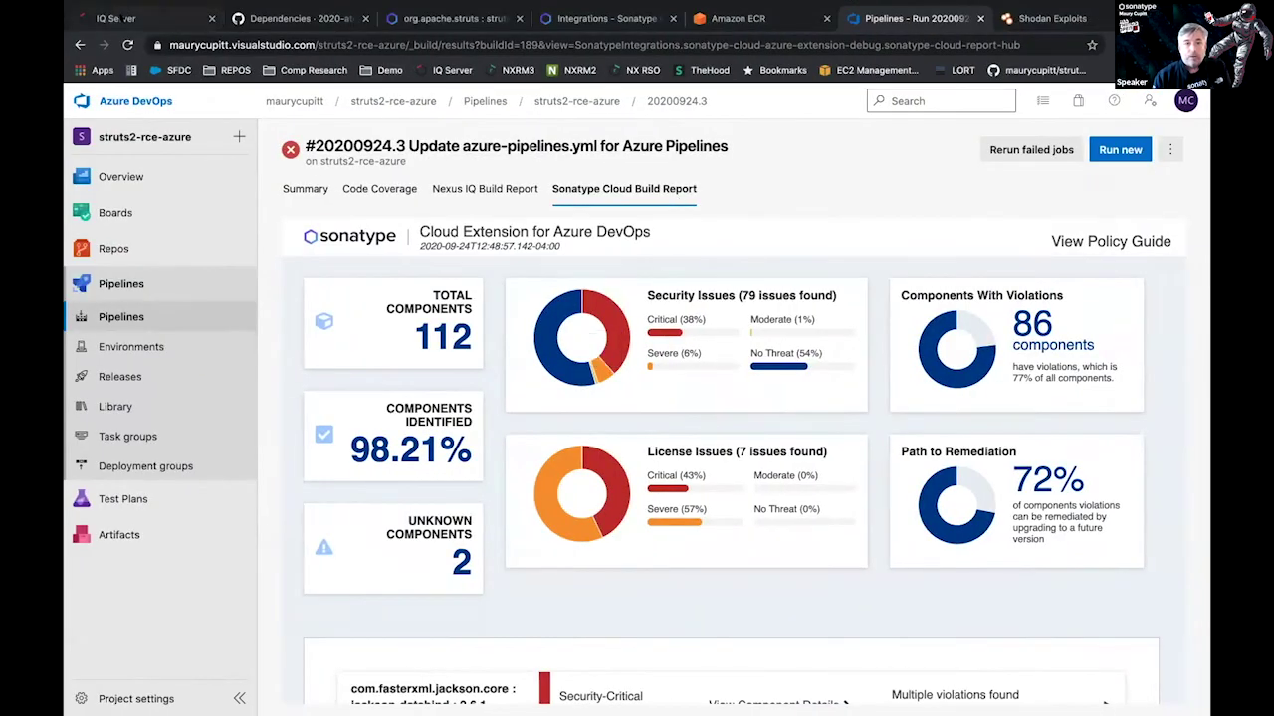
Sign in to IQ Server with the admin credentials and view the Sonatype organization's application categories.
key("super+1")
left_click(639, 186)
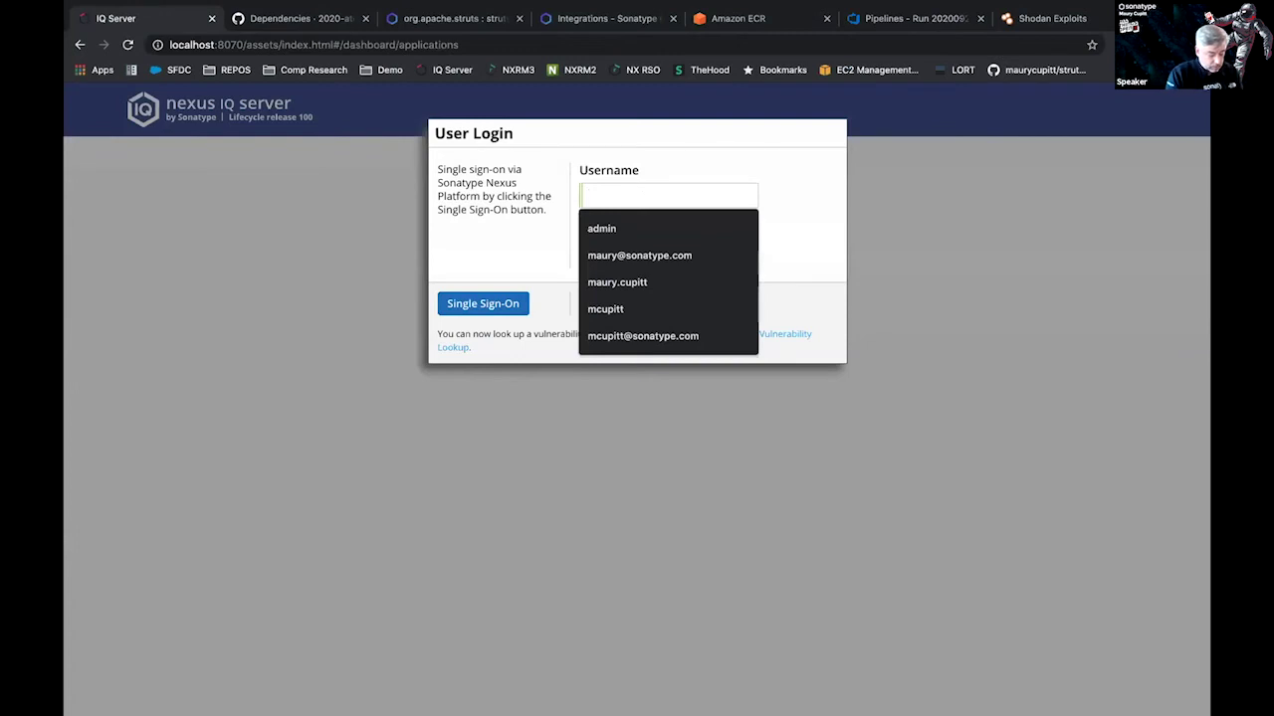
type("adminadmin123")
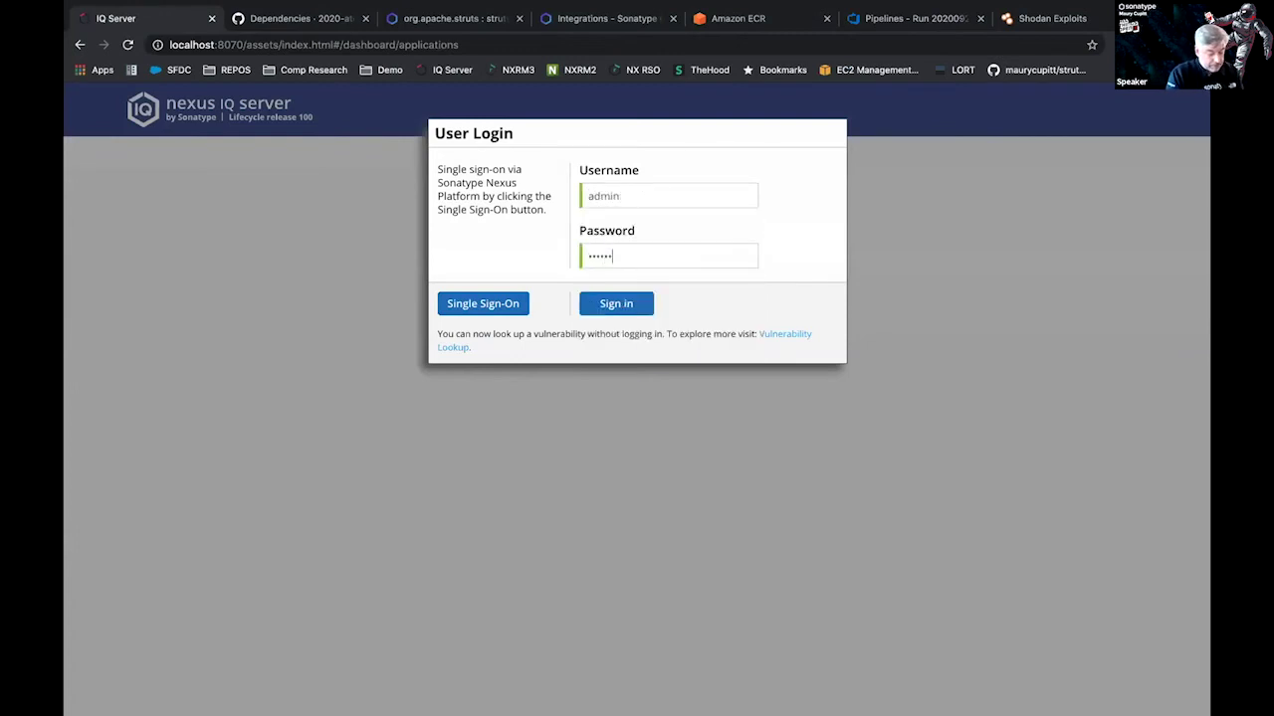
key("Return")
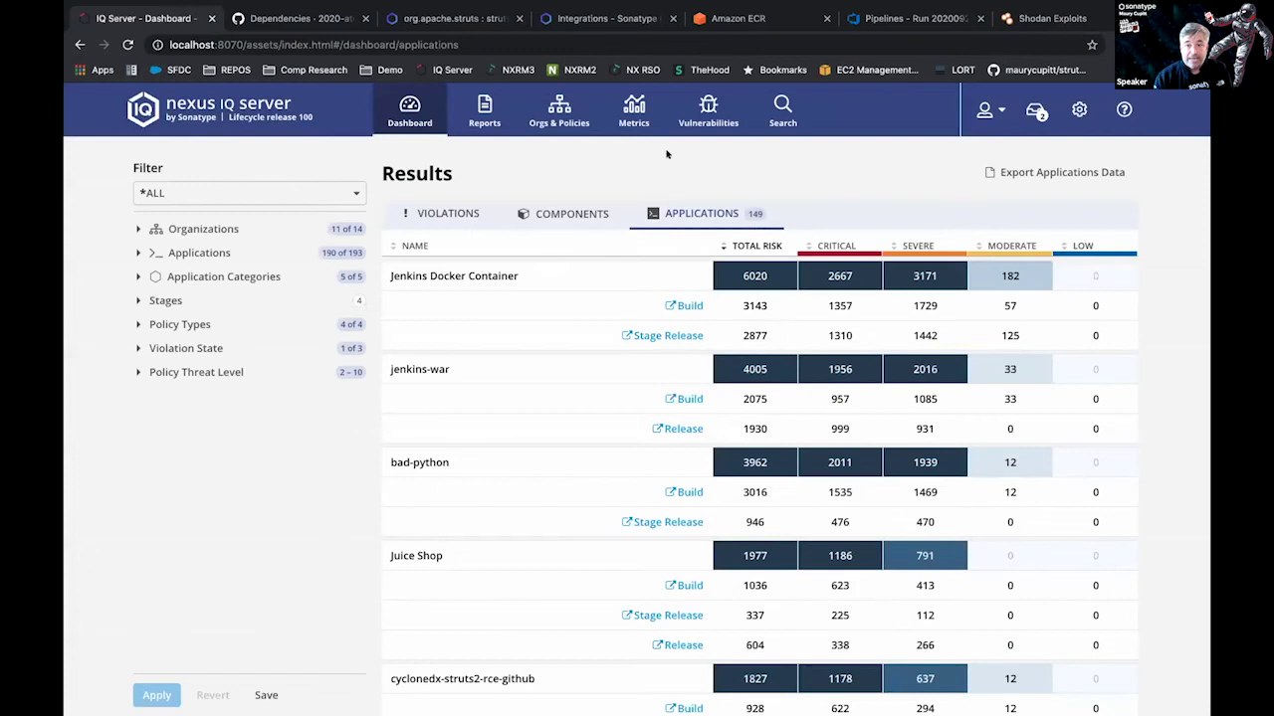
left_click(563, 118)
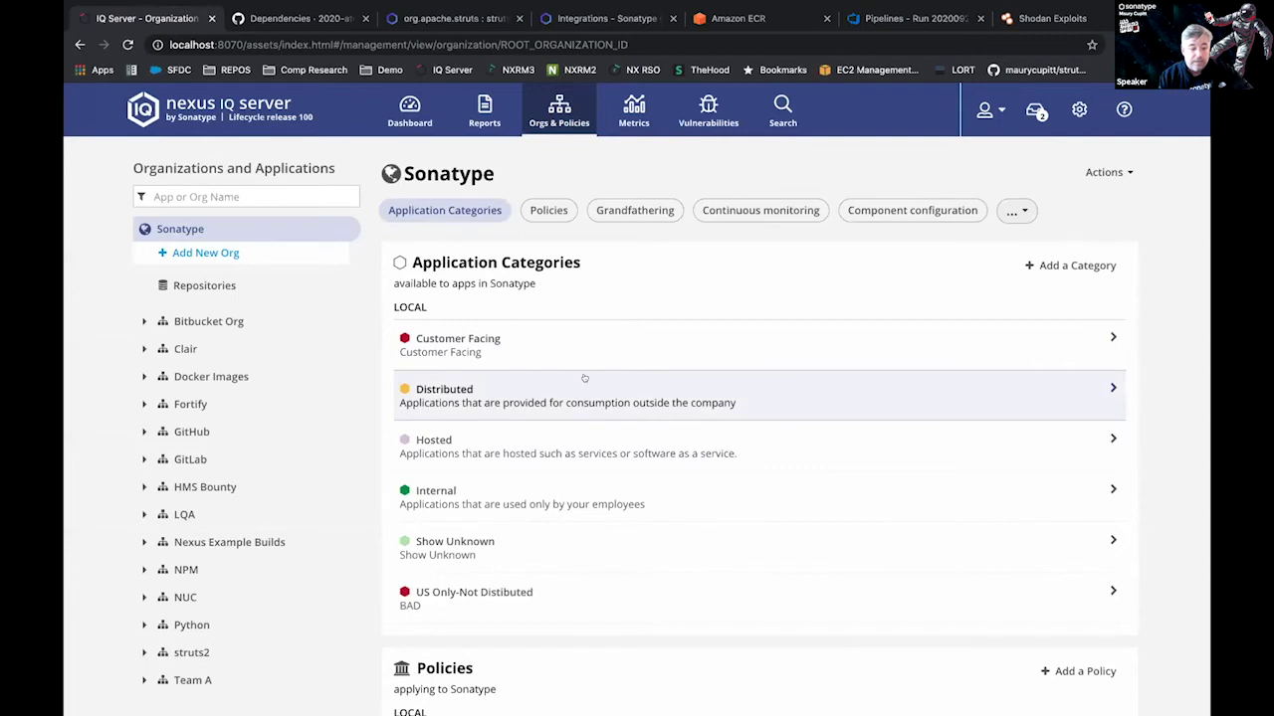
Open the Security-Critical policy (threat level 10, CVSS ≥ 9.8) from the Policies table.
scroll(617, 449, "down", 3)
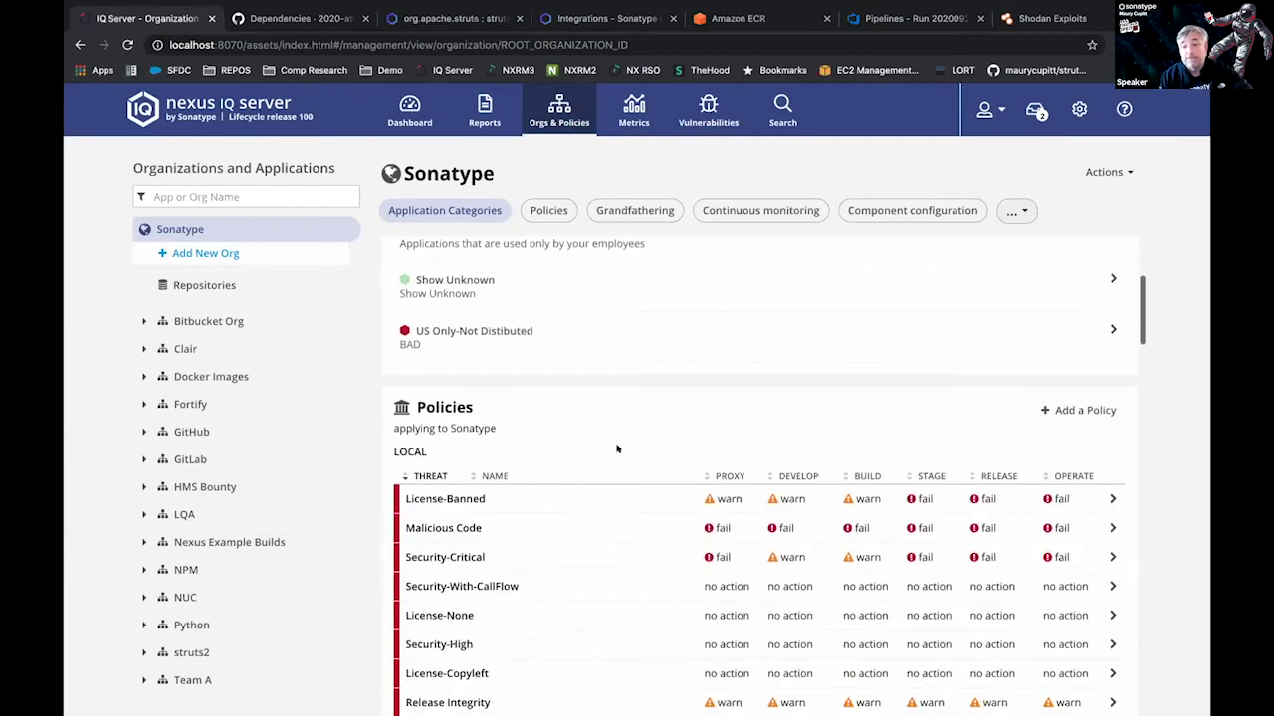
scroll(614, 447, "down", 2)
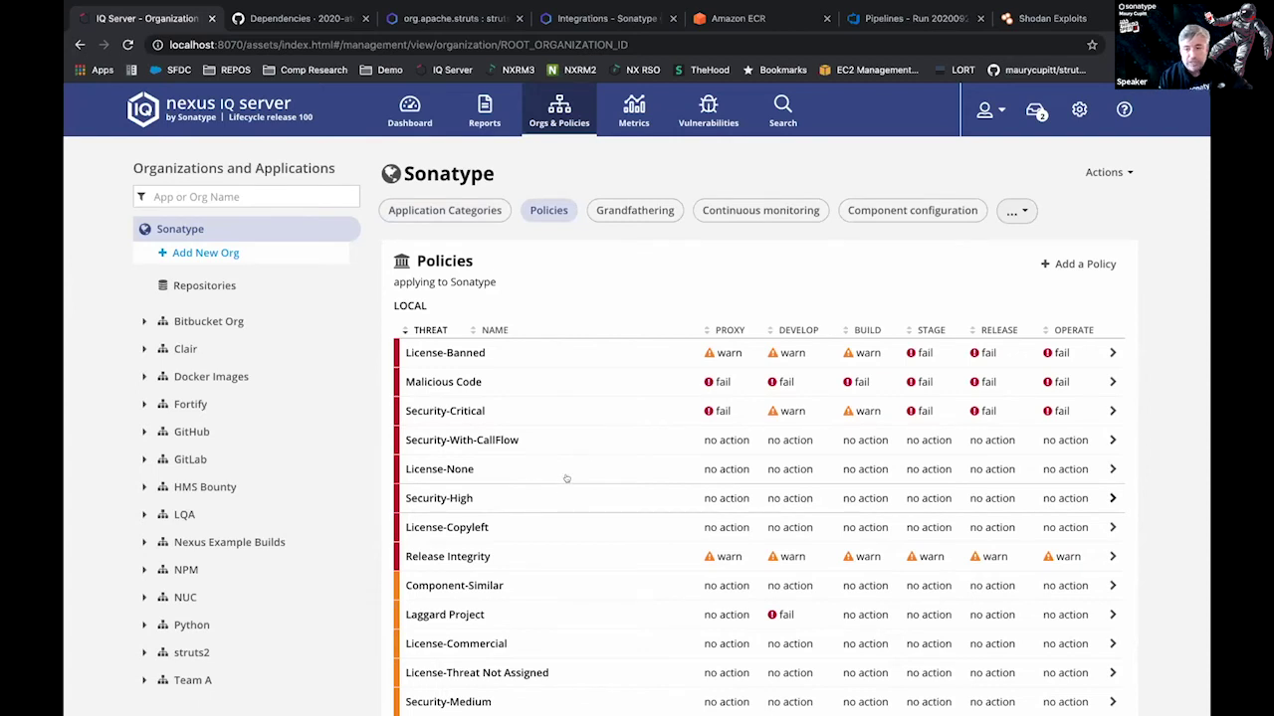
left_click(509, 411)
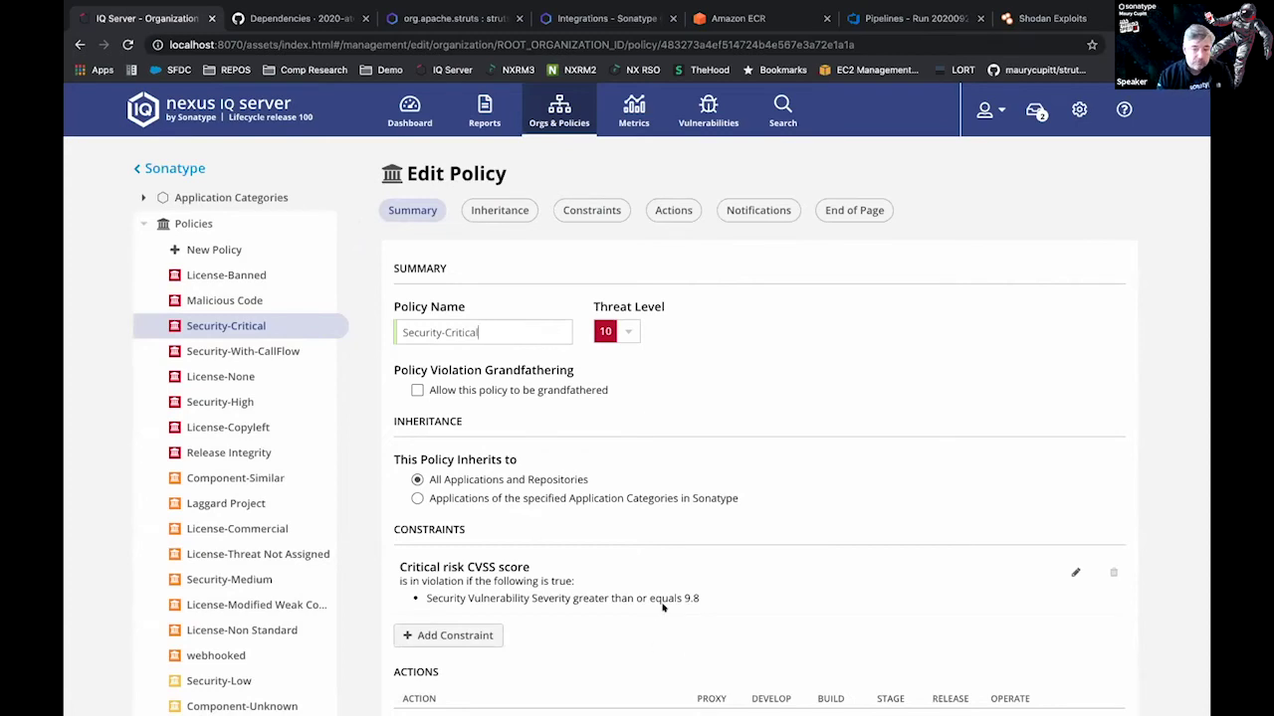
left_click_drag(429, 595, 670, 603)
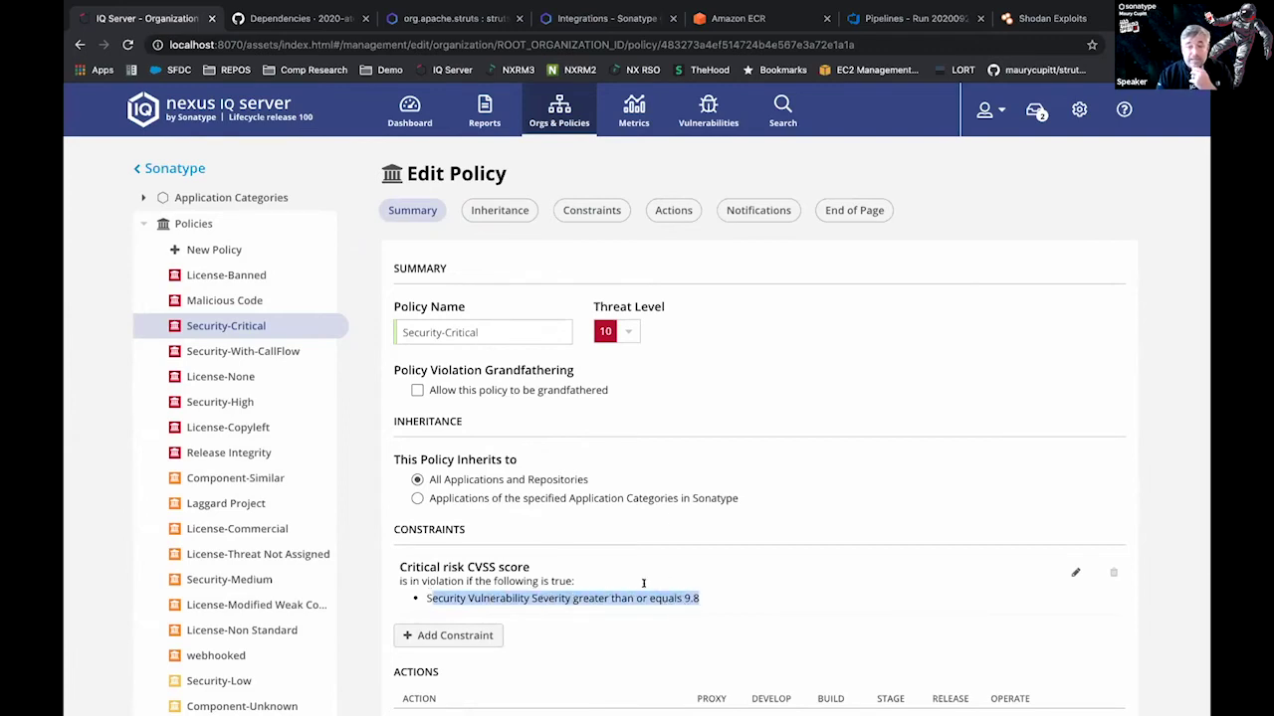
left_click(643, 345)
left_click(627, 334)
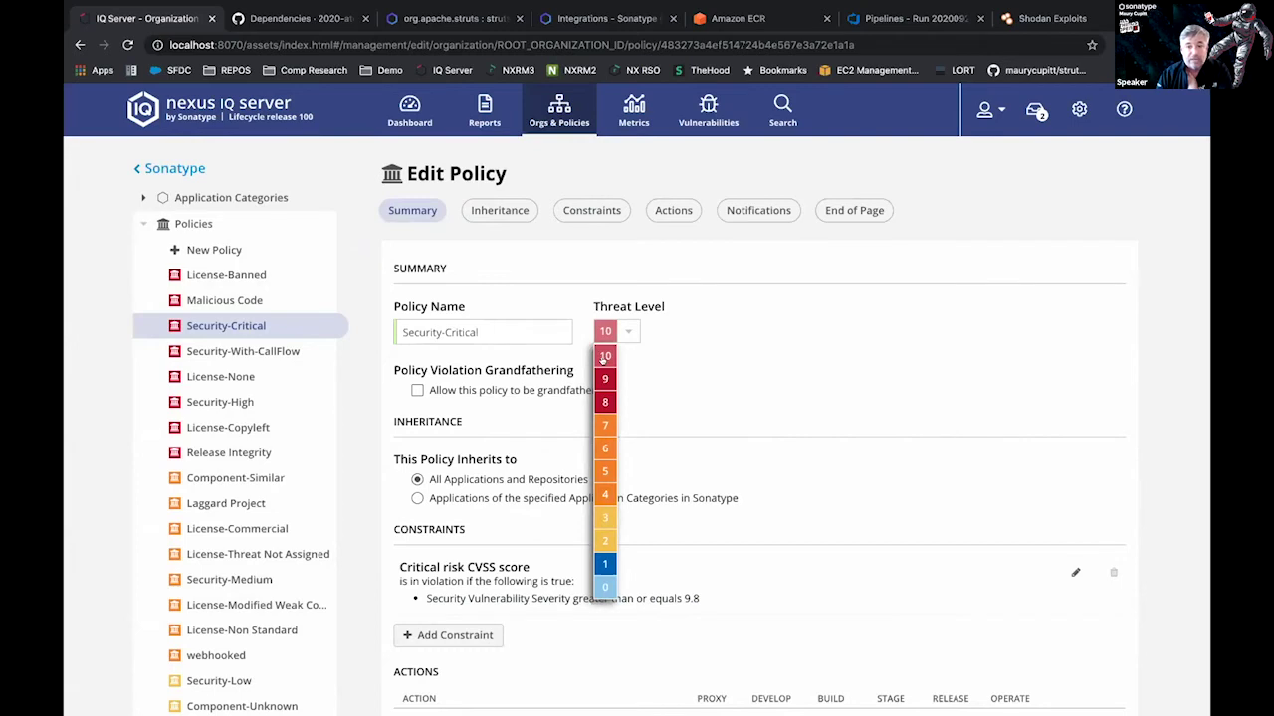
left_click(655, 343)
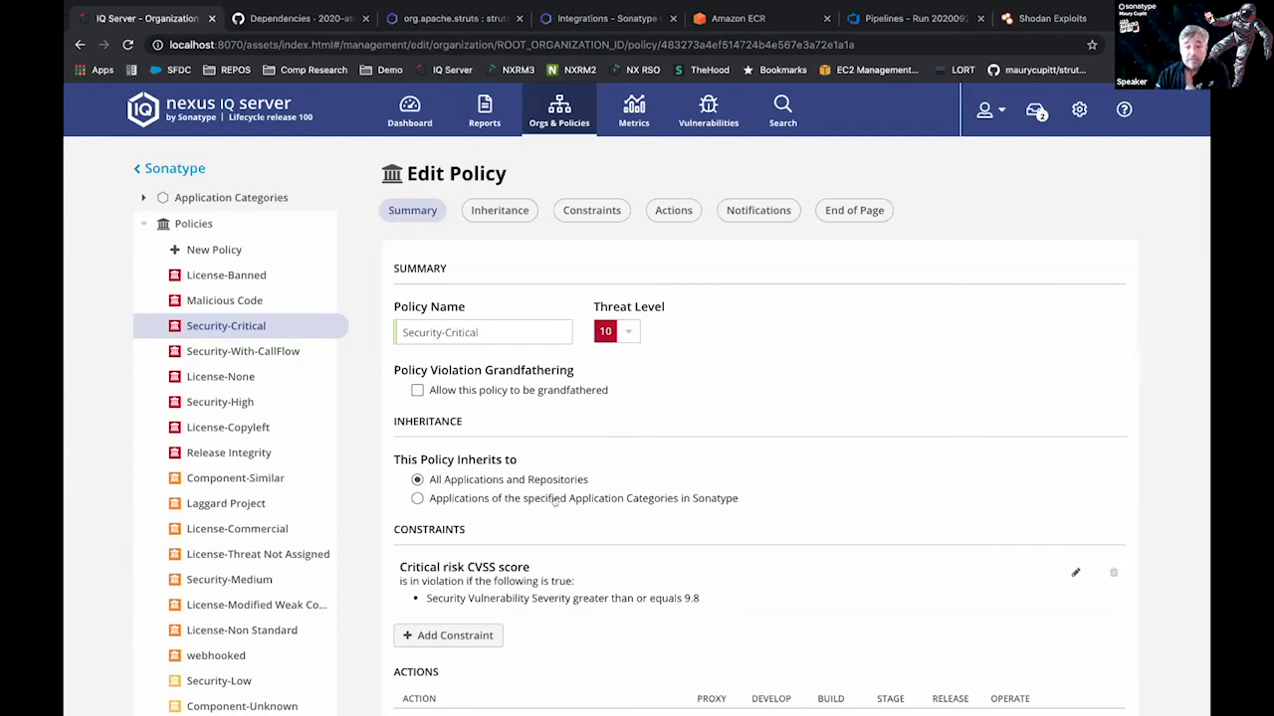
Add a new constraint to Security-Critical and browse its condition fields, leaving the default Age condition.
left_click(464, 638)
scroll(544, 624, "down", 2)
scroll(545, 625, "down", 3)
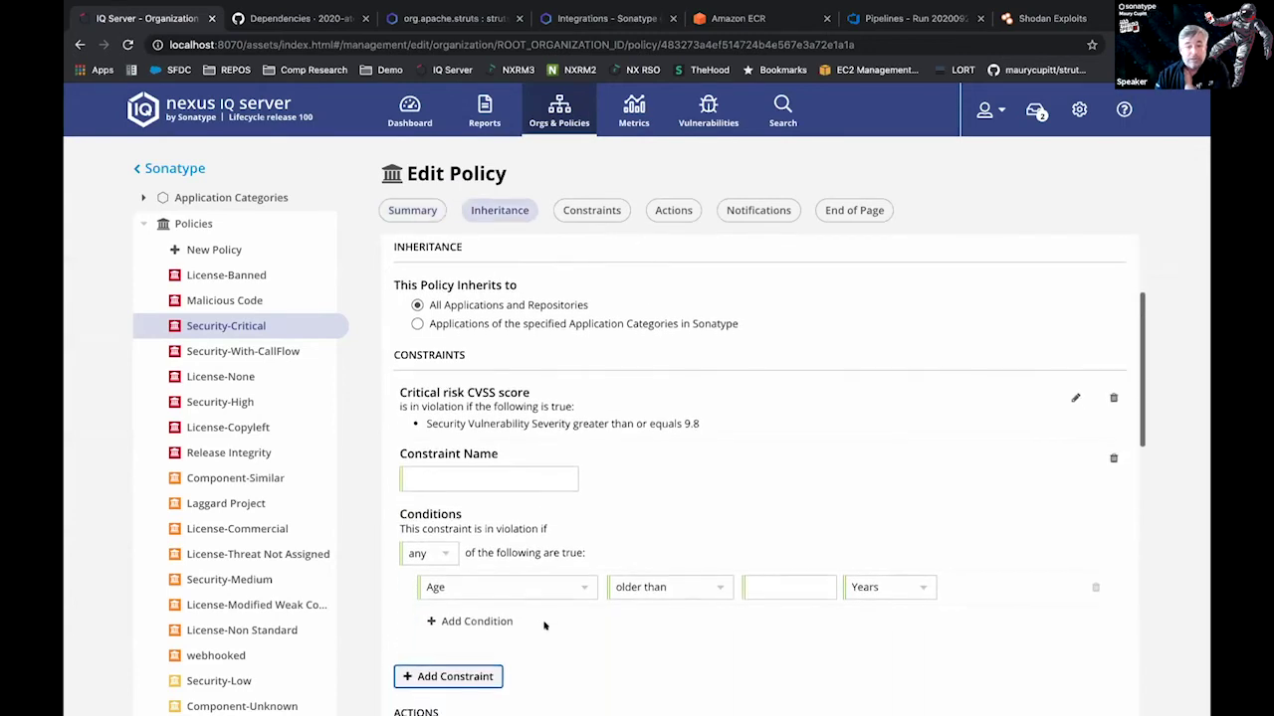
left_click(580, 531)
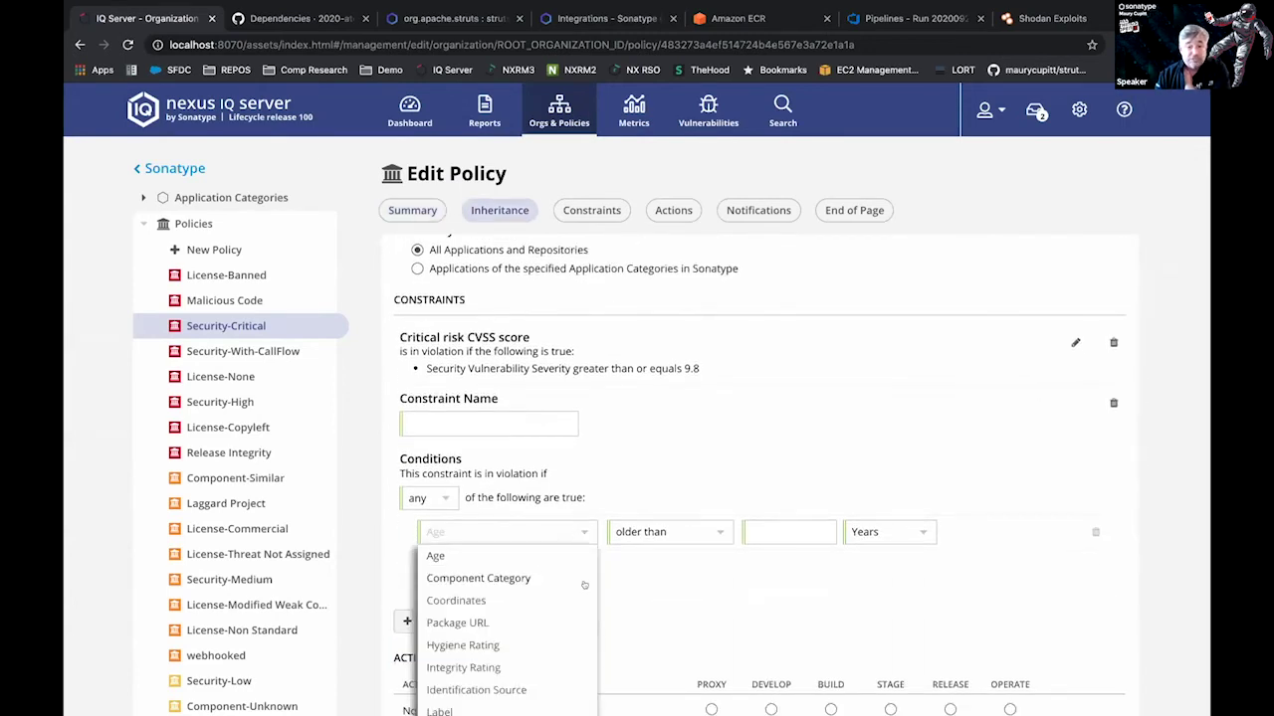
scroll(584, 586, "down", 3)
scroll(654, 606, "down", 4)
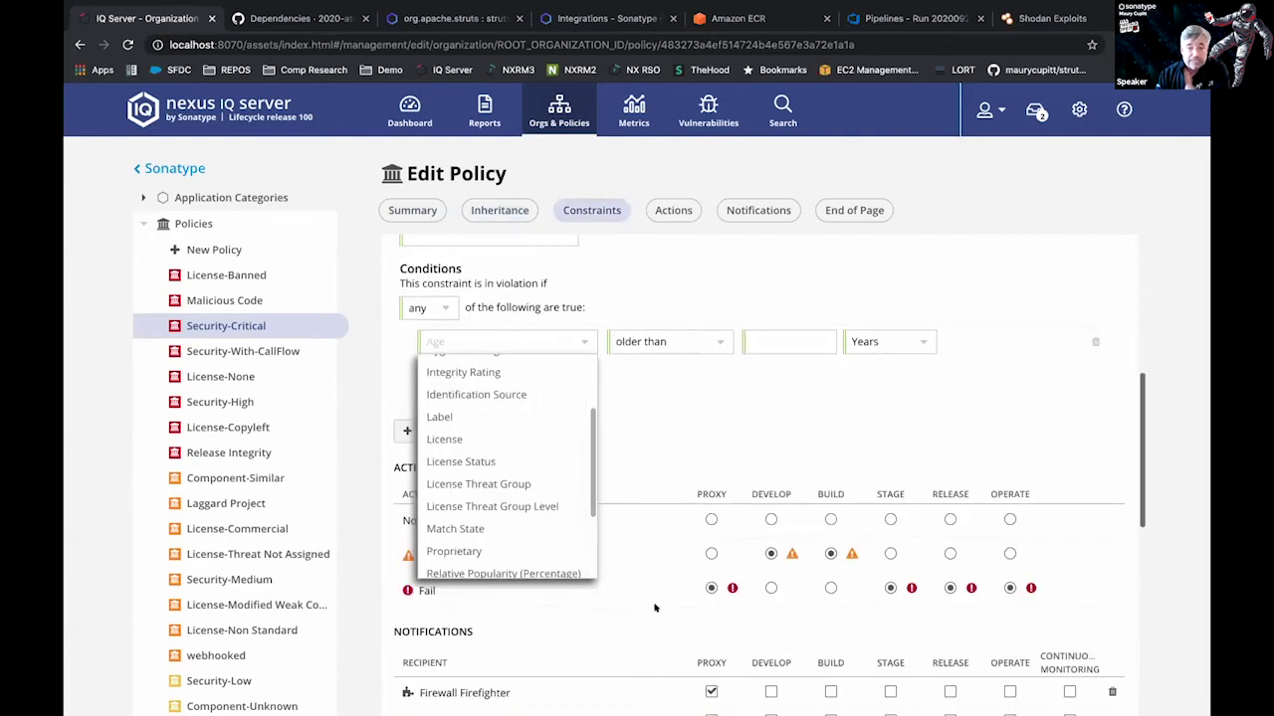
scroll(525, 508, "up", 3)
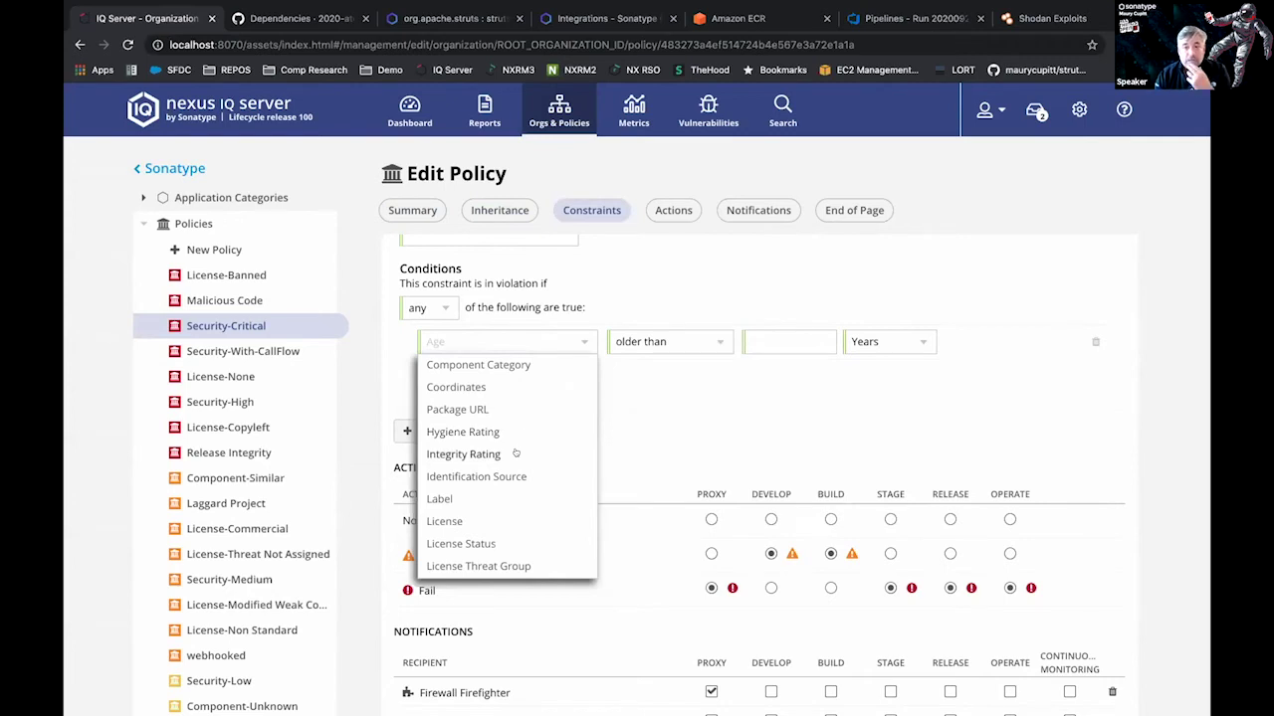
scroll(536, 510, "down", 2)
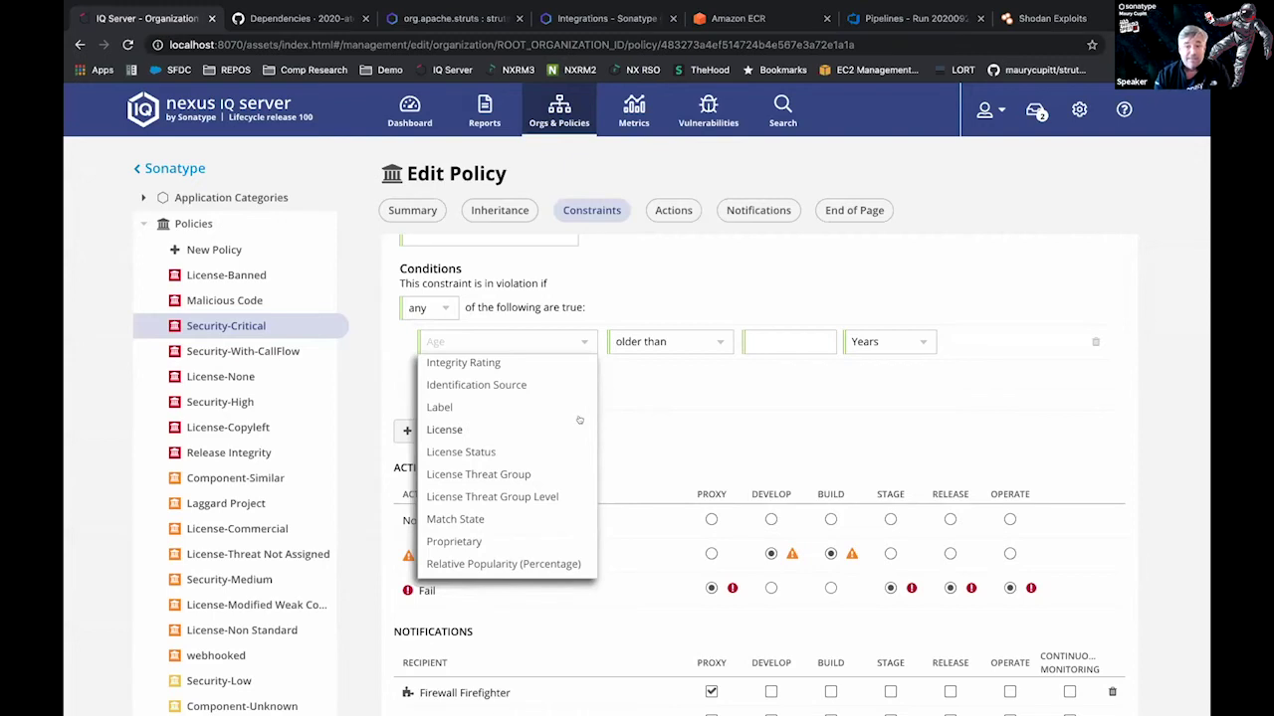
left_click(666, 437)
Scroll to the policy's Notifications section, then return to Eclipse's struts2-core 2.5.10 view.
scroll(666, 438, "down", 3)
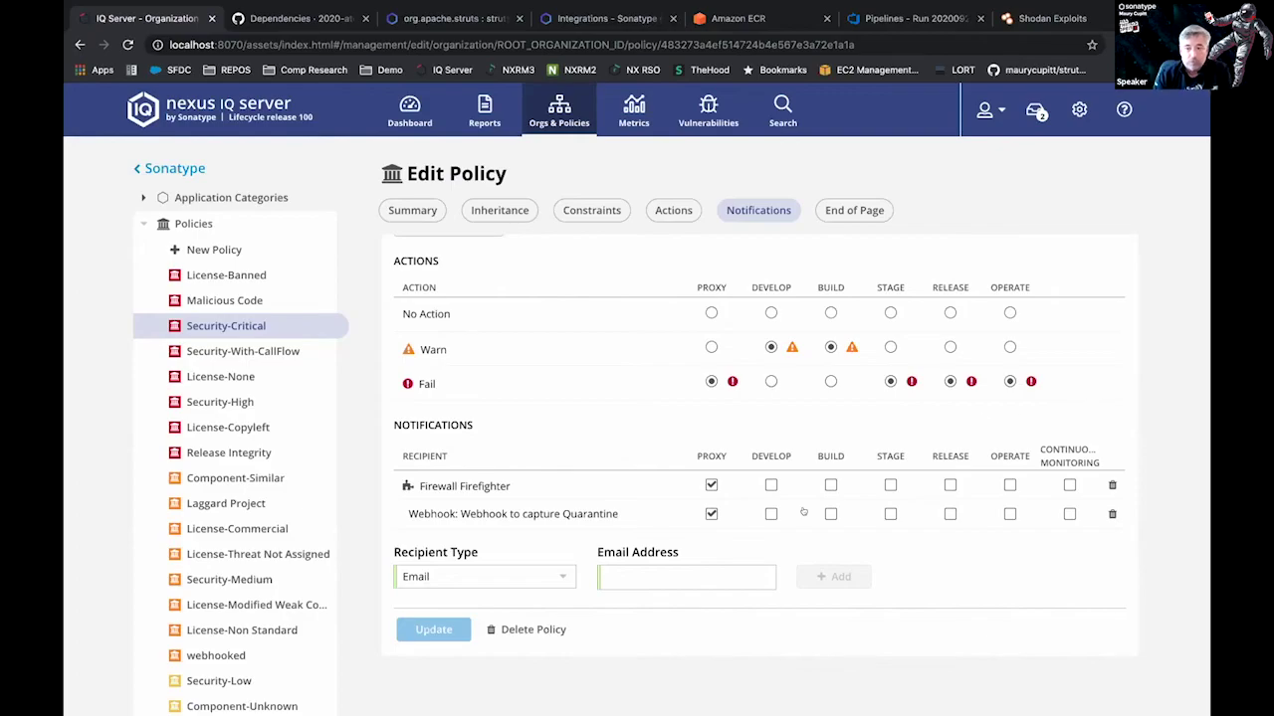
key("ctrl+Left")
key("ctrl+Right")
key("ctrl+Right")
key("ctrl+Right")
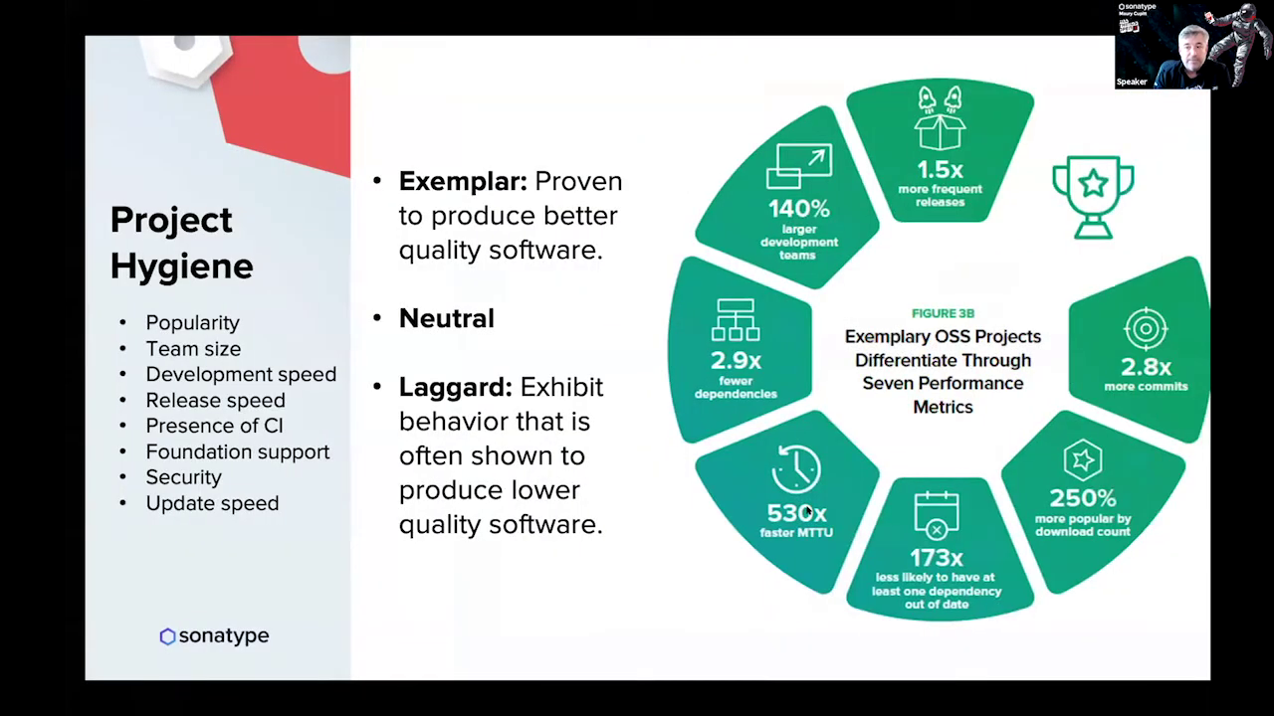
key("ctrl+Right")
key("ctrl+Right")
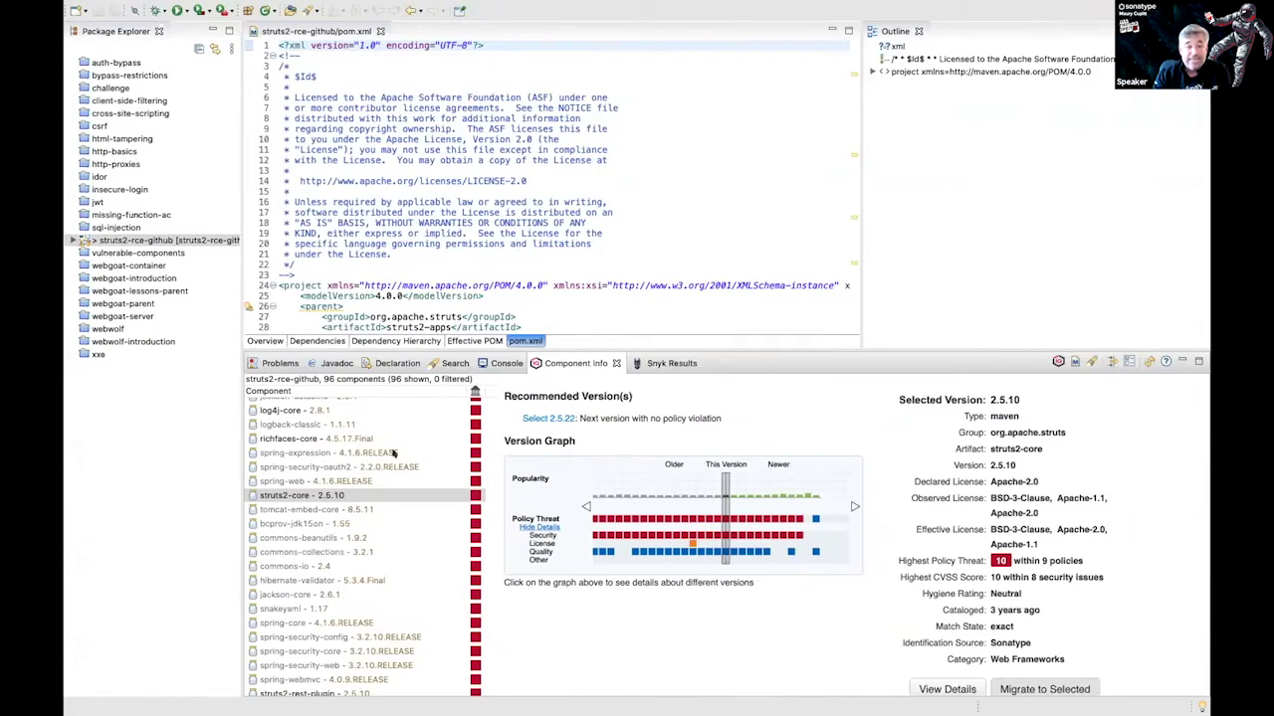
Select log4j-core 2.8.1 in the Component Info list to view its upgrades and policy threat.
scroll(357, 428, "up", 2)
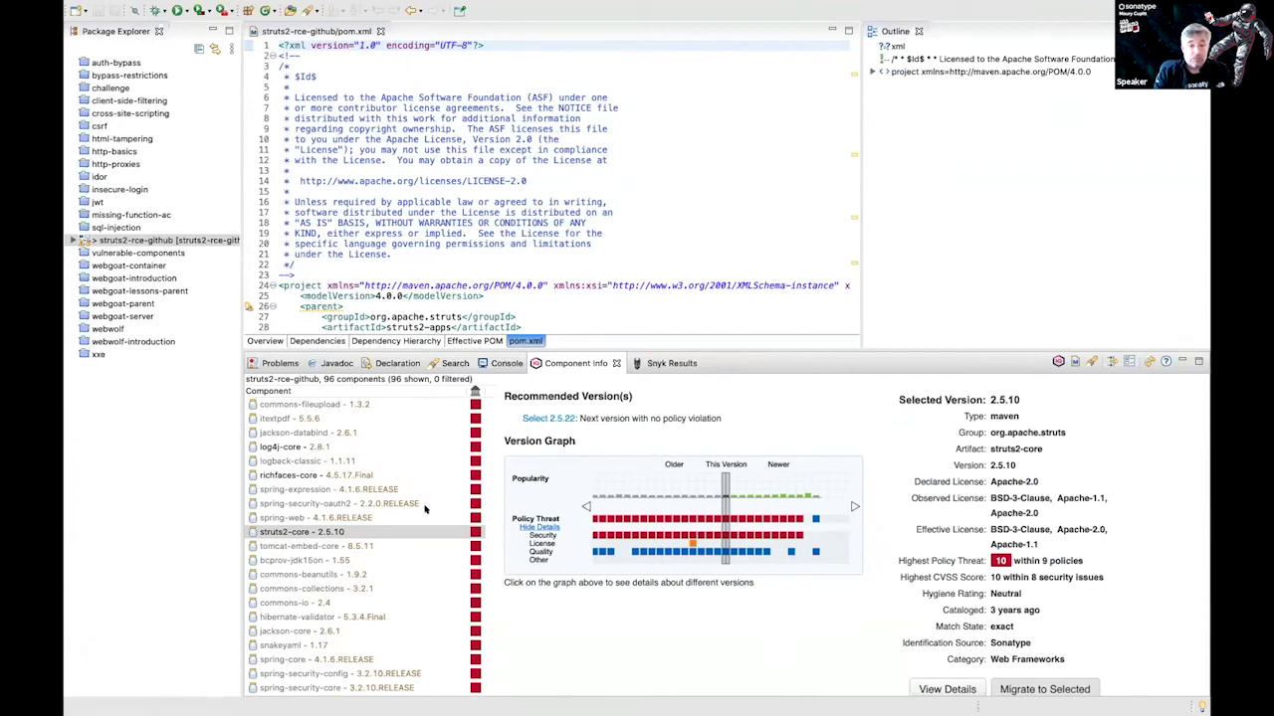
mouse_move(425, 508)
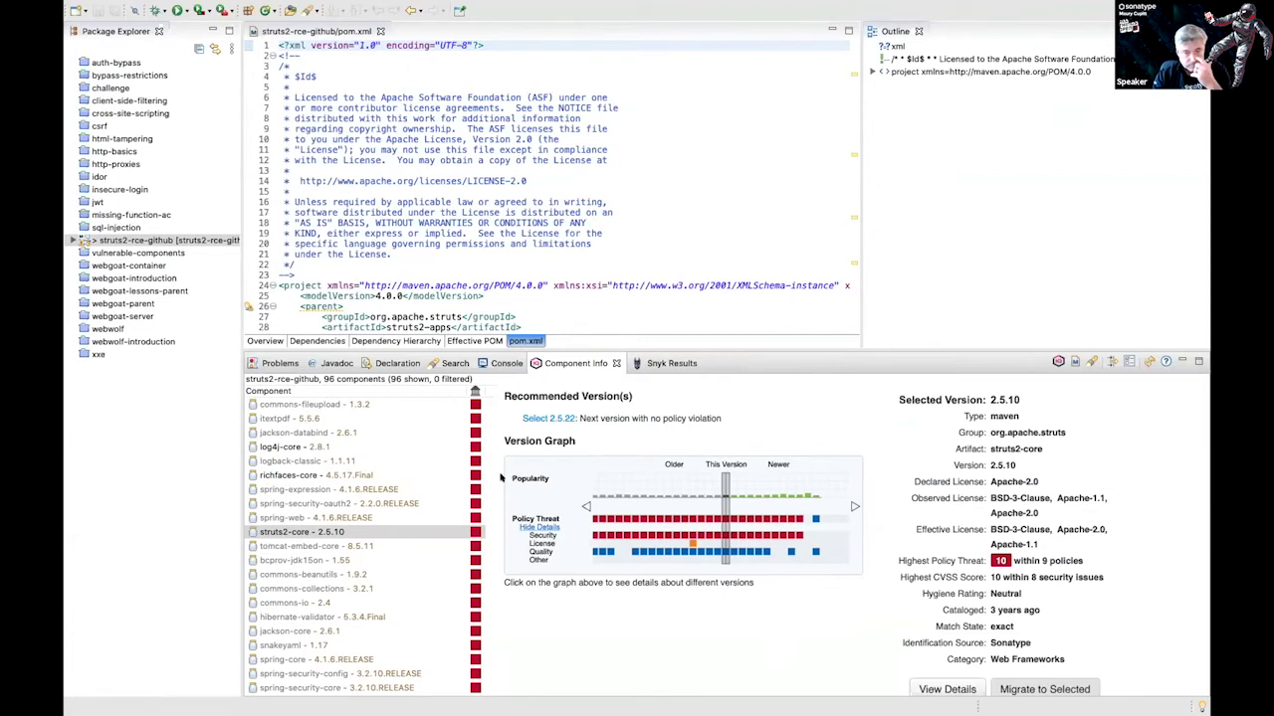
mouse_move(331, 535)
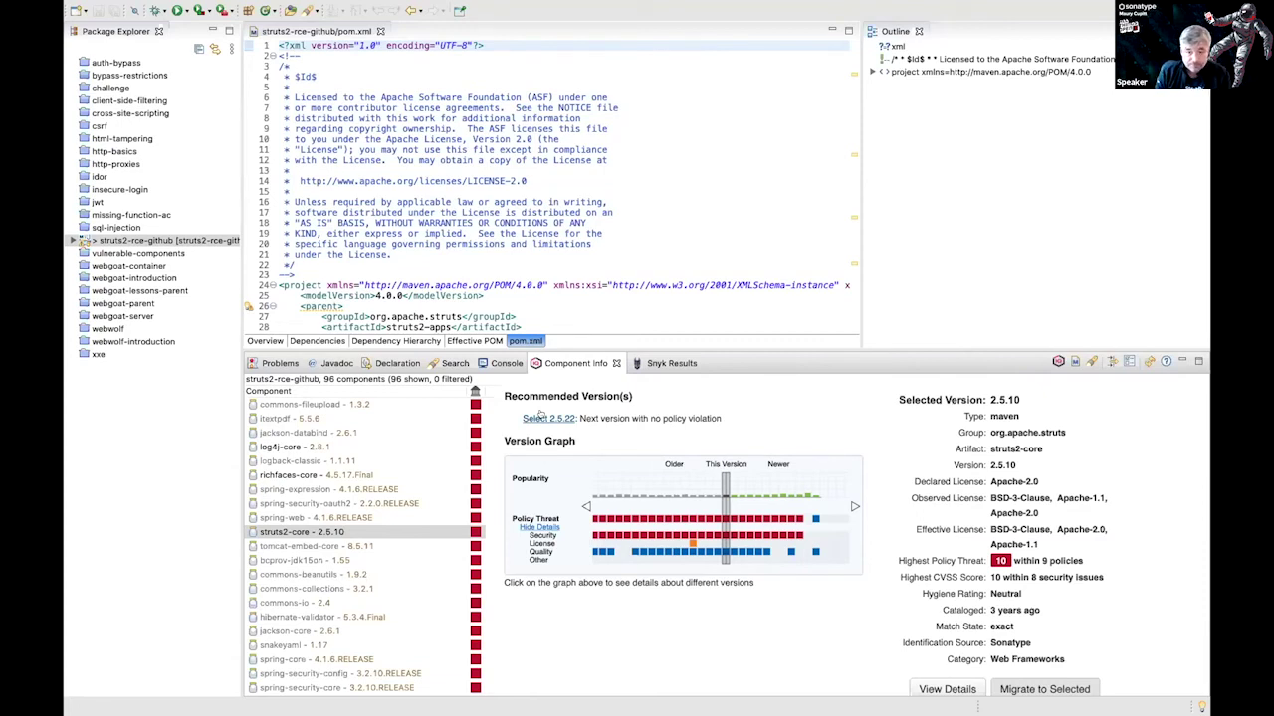
left_click(318, 448)
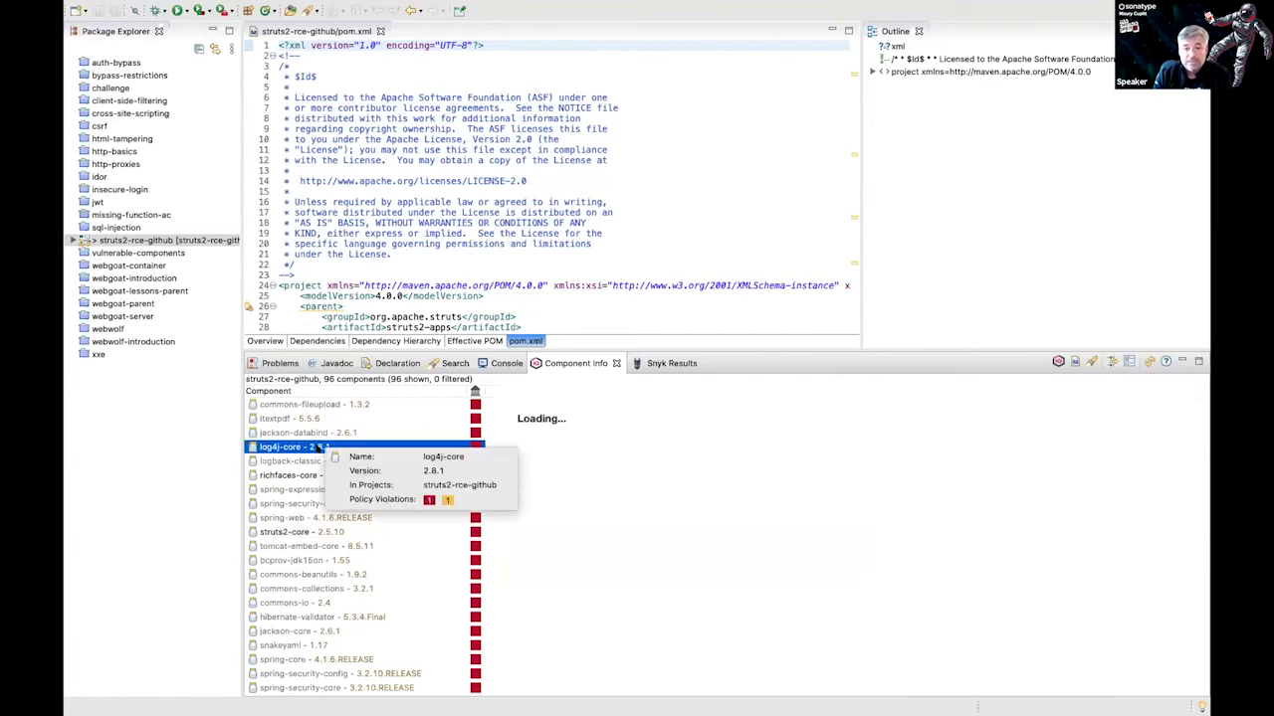